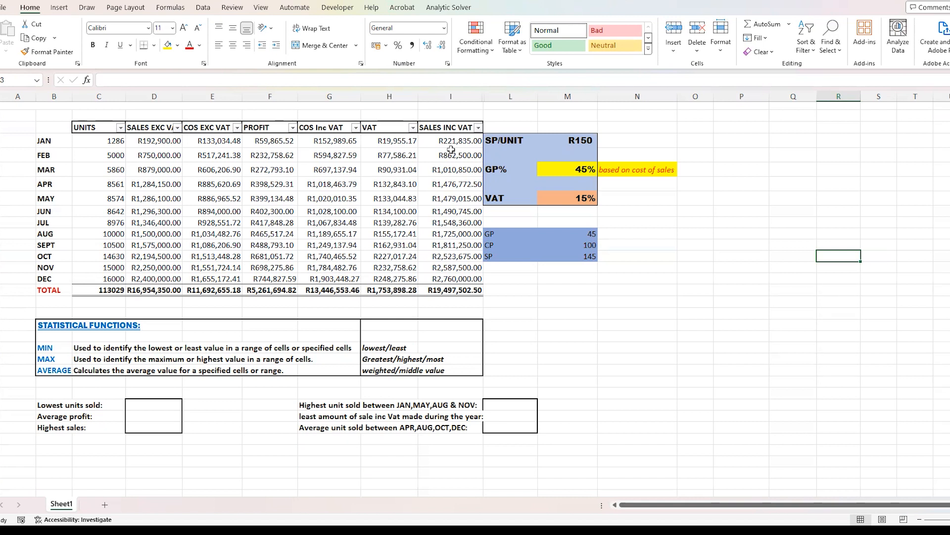
{"action": "scroll", "coordinate": [450, 149], "scroll_direction": "up", "scroll_amount": 1}
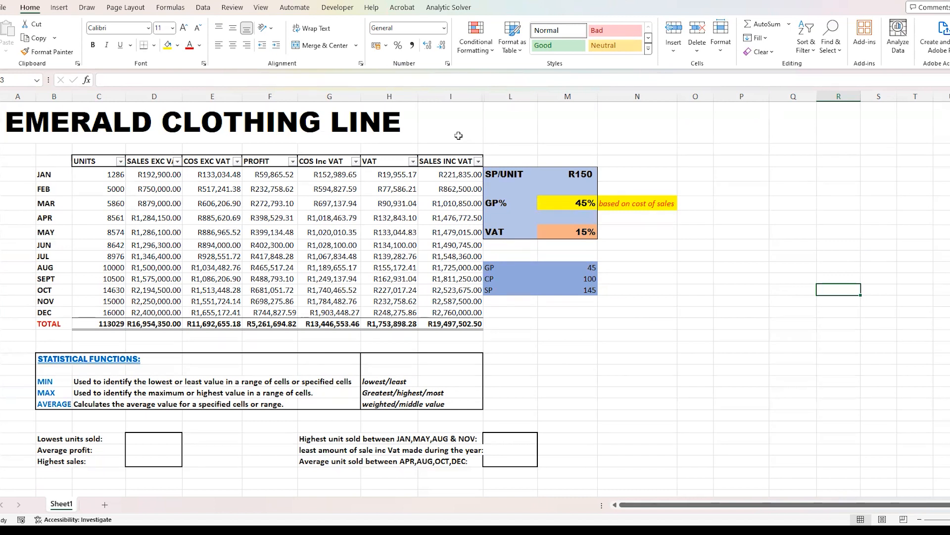
{"action": "left_click", "coordinate": [574, 175]}
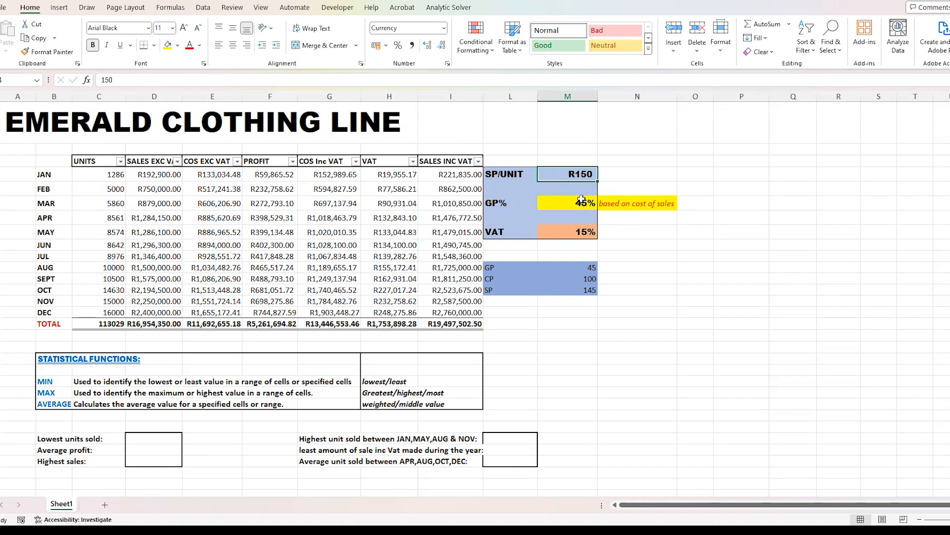
{"action": "left_click", "coordinate": [586, 205]}
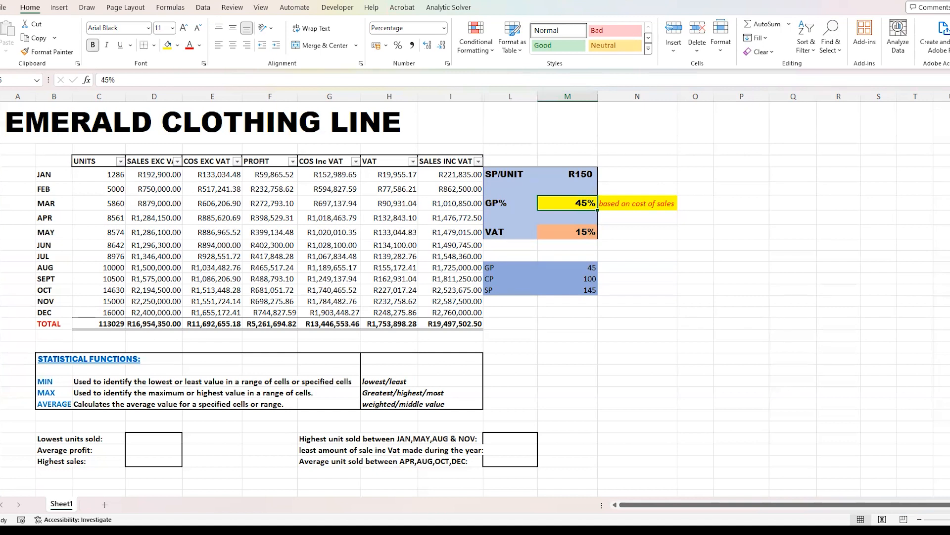
Step: Calculate the lowest units sold in its answer cell with =min(C4:C15), covering the monthly units
{"action": "scroll", "coordinate": [475, 297], "scroll_direction": "down", "scroll_amount": 3}
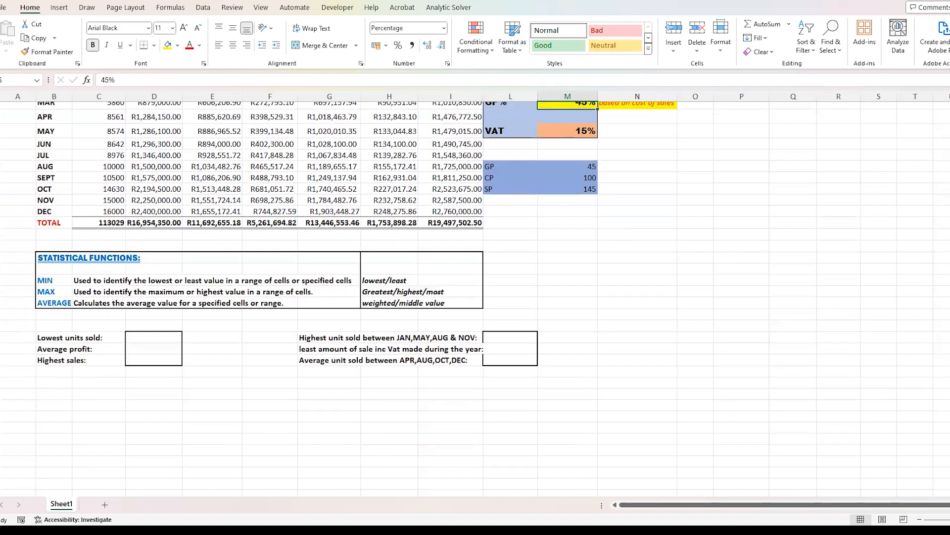
{"action": "left_click", "coordinate": [162, 336]}
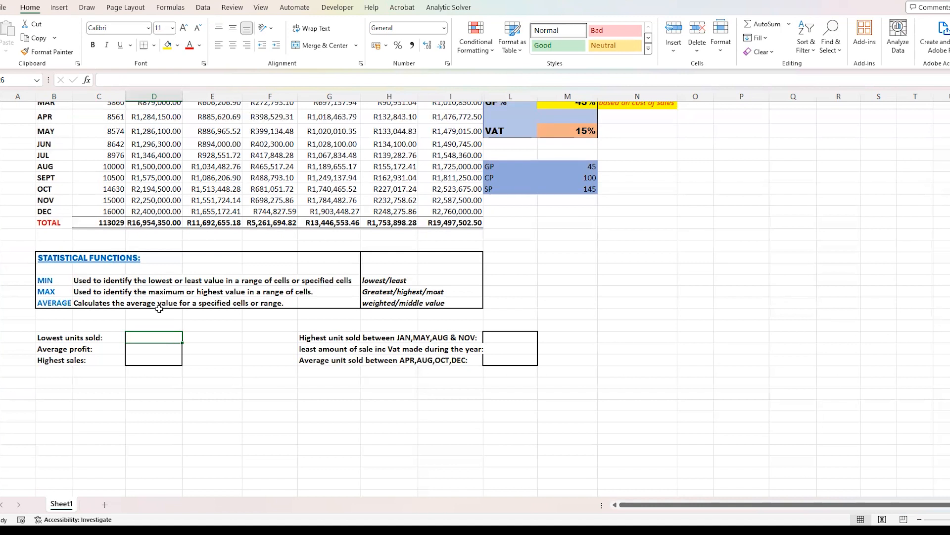
{"action": "scroll", "coordinate": [140, 242], "scroll_direction": "up", "scroll_amount": 2}
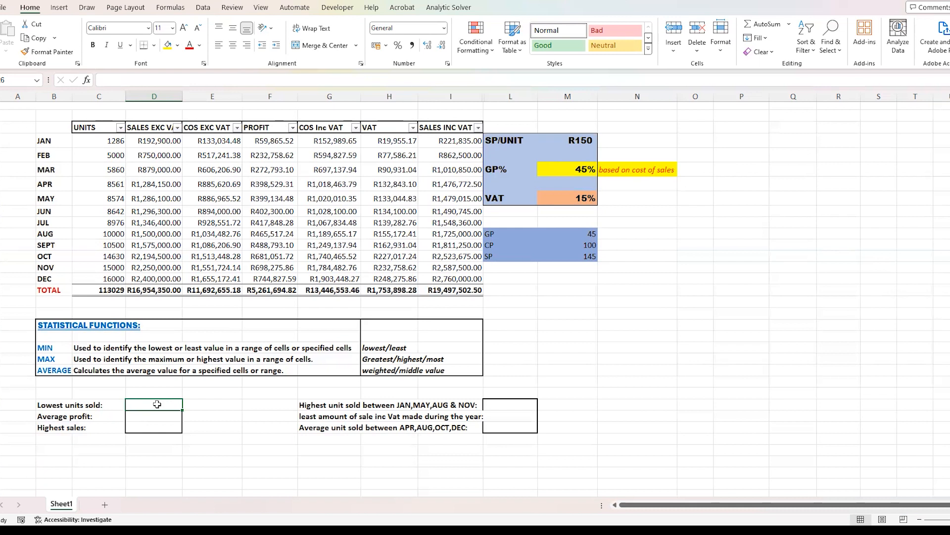
{"action": "type", "text": "="}
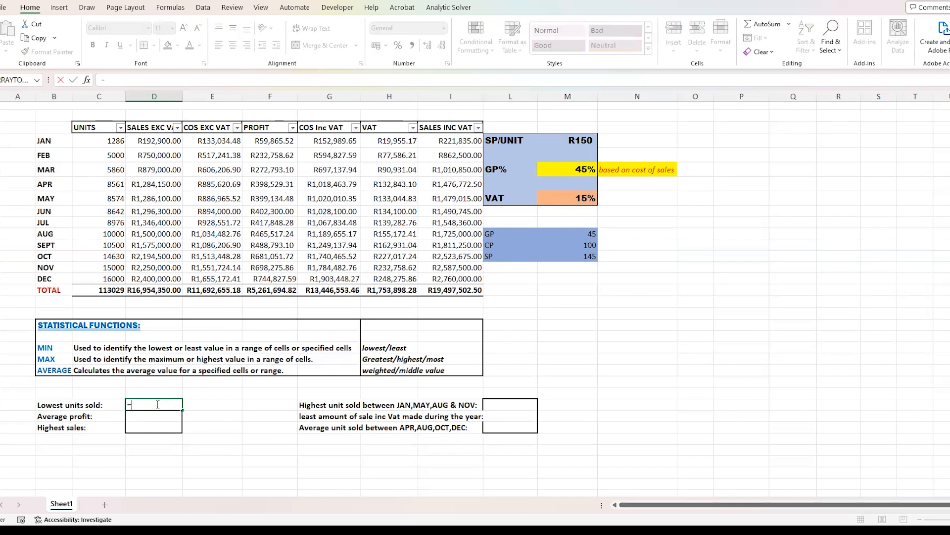
{"action": "type", "text": "min"}
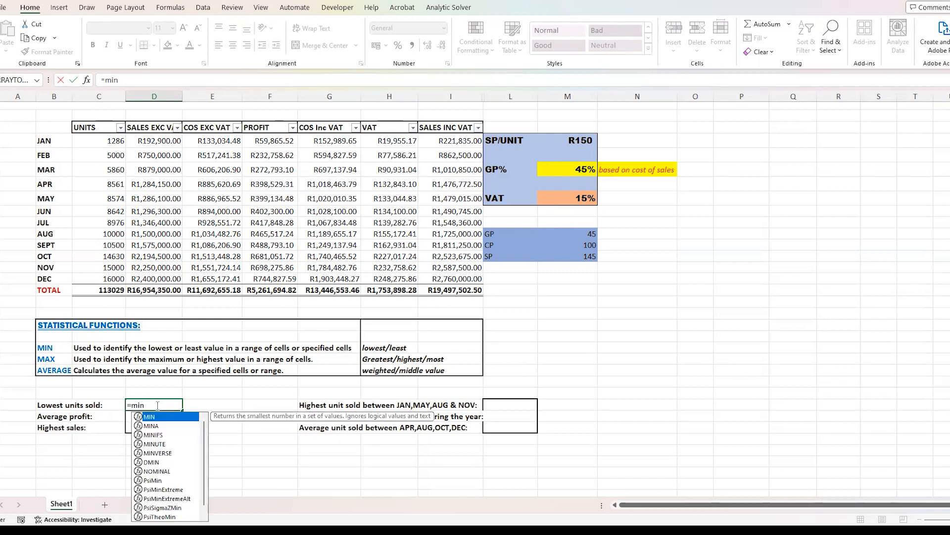
{"action": "type", "text": "("}
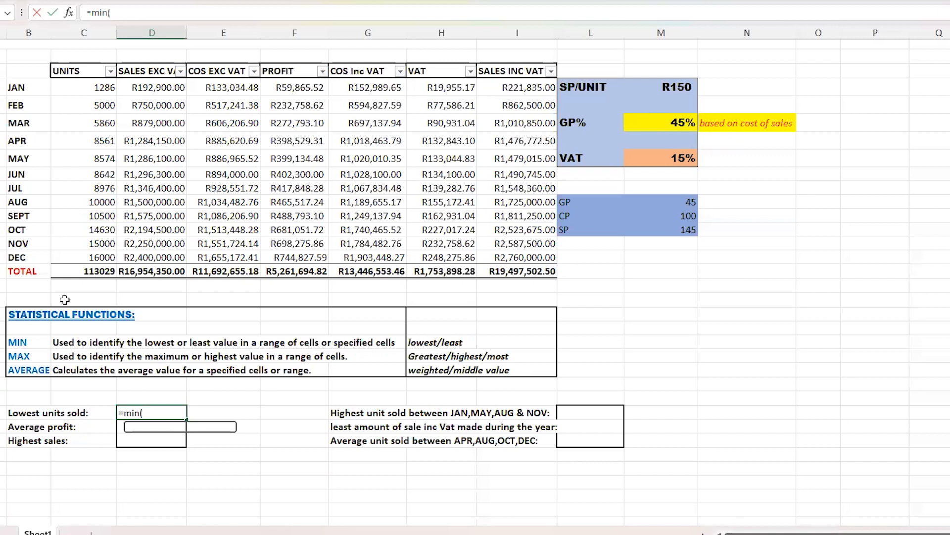
{"action": "left_click", "coordinate": [75, 88]}
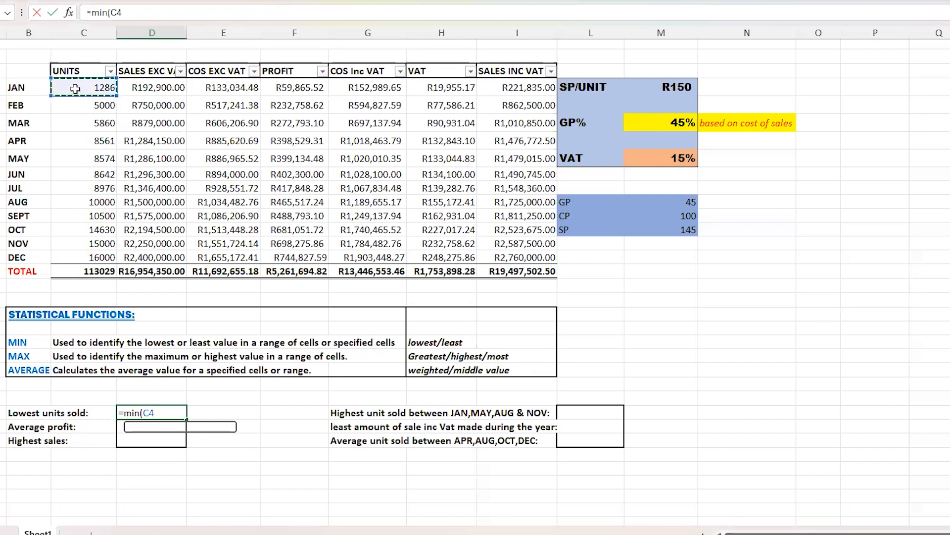
{"action": "type", "text": ":"}
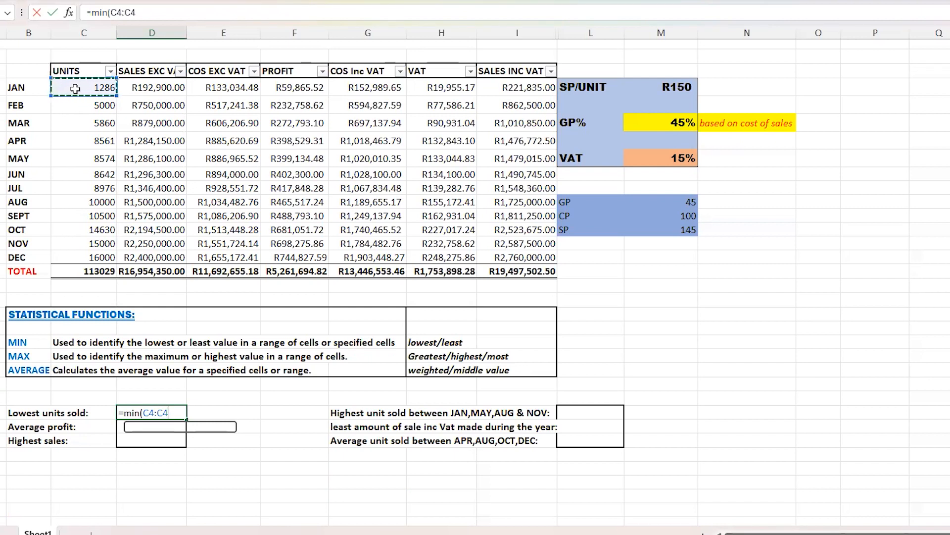
{"action": "left_click", "coordinate": [100, 255], "text": "shift"}
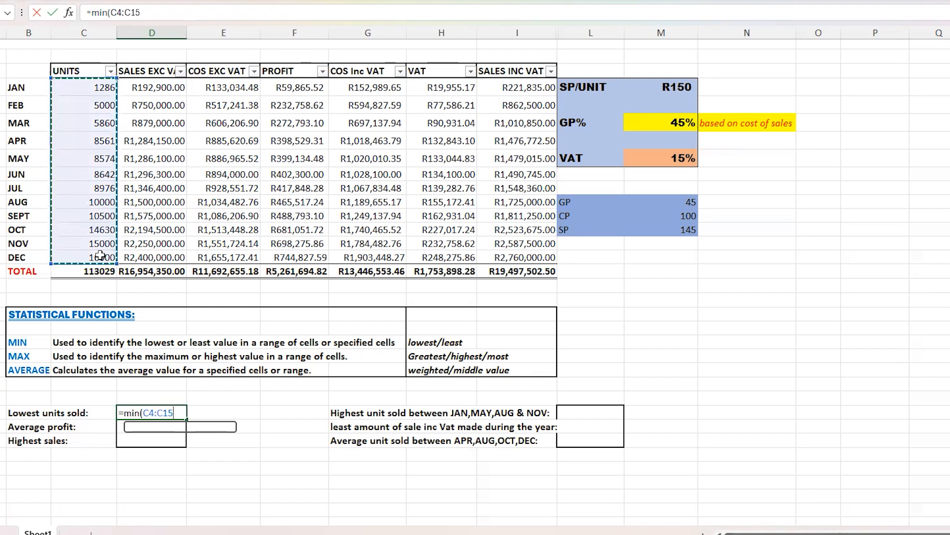
{"action": "type", "text": ")"}
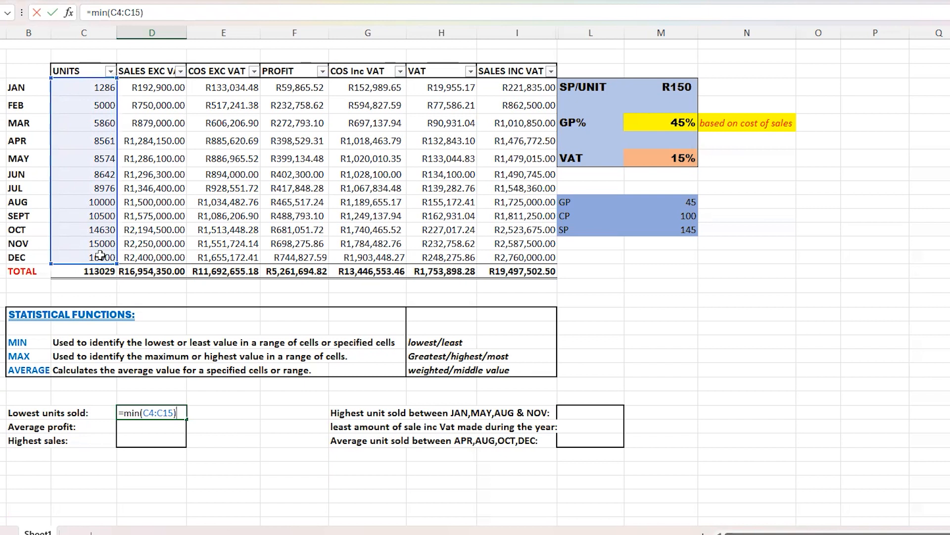
{"action": "key", "text": "Return"}
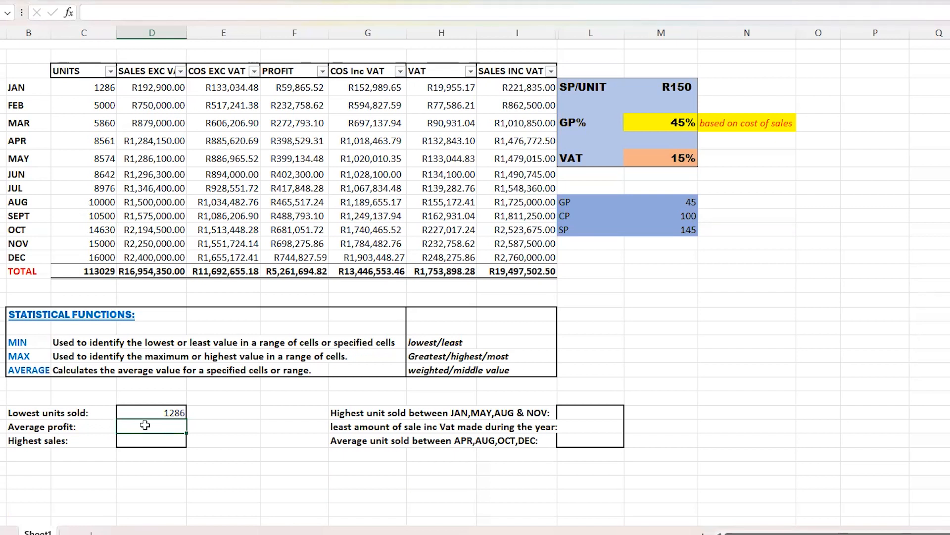
Step: Calculate the average profit in its answer cell with the AVERAGE function over the monthly profits from F4 to F15
{"action": "type", "text": "="}
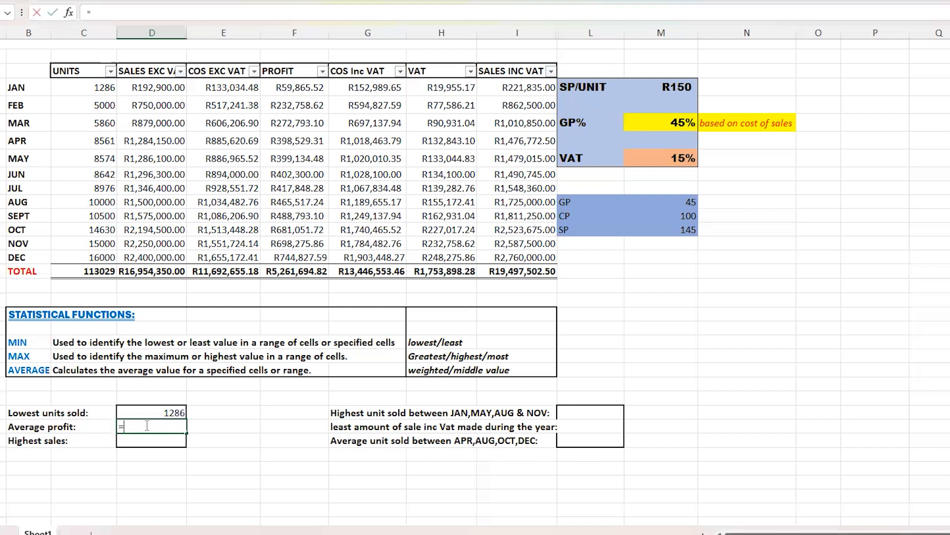
{"action": "type", "text": "average"}
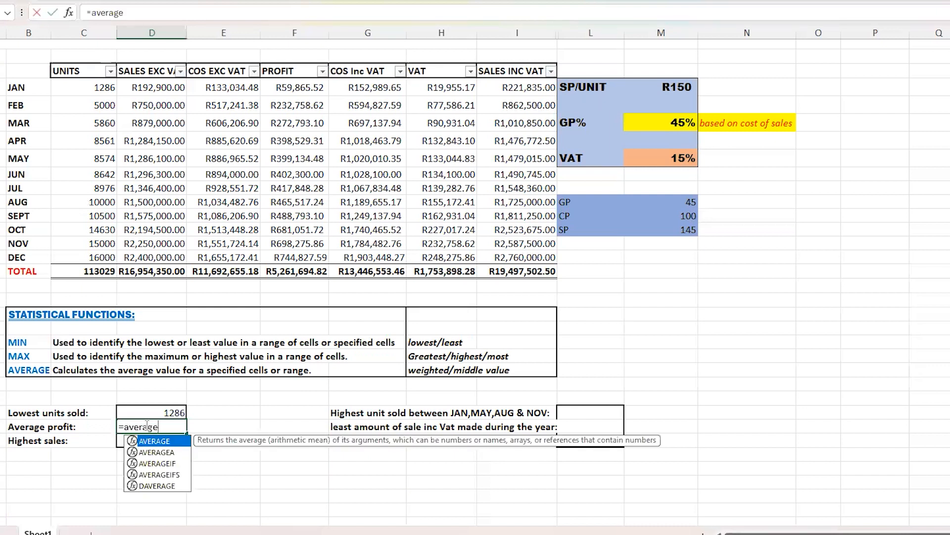
{"action": "type", "text": "("}
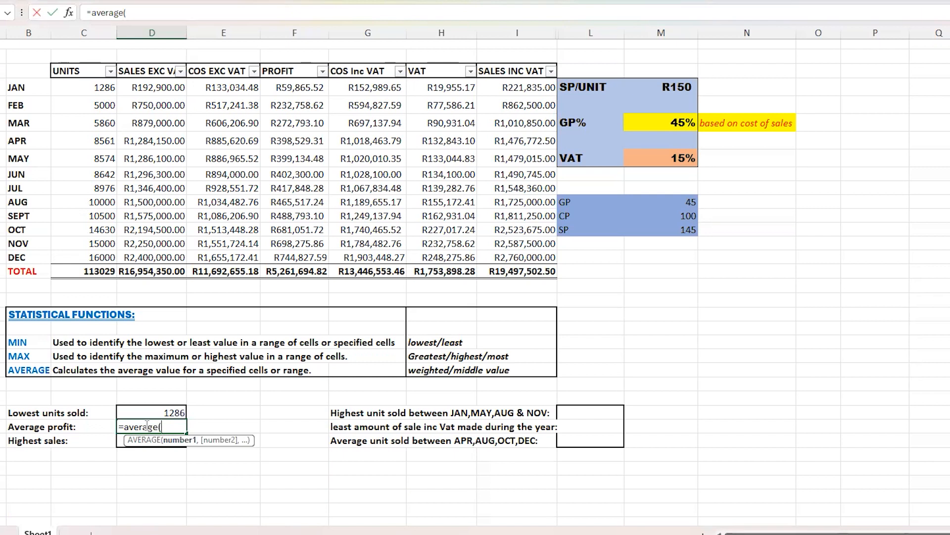
{"action": "left_click", "coordinate": [278, 88]}
{"action": "type", "text": ":"}
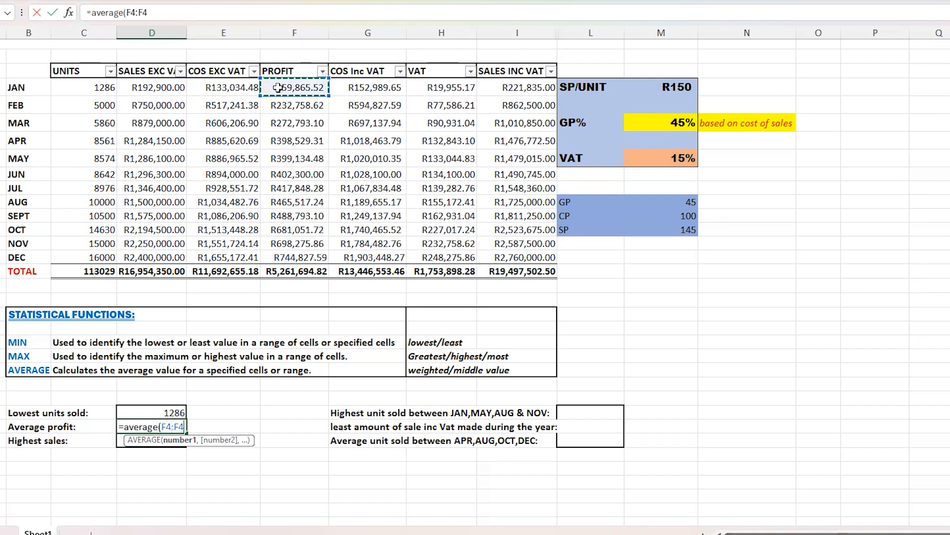
{"action": "left_click", "coordinate": [278, 257]}
{"action": "type", "text": ")"}
{"action": "key", "text": "Return"}
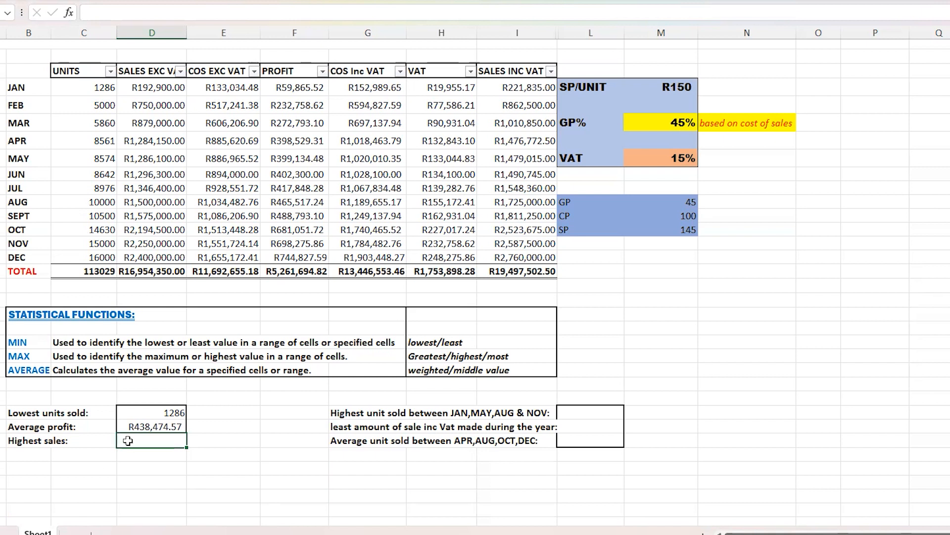
Step: Calculate the highest sales in its answer cell with =max(D4:D15), using the monthly sales excluding VAT
{"action": "type", "text": "="}
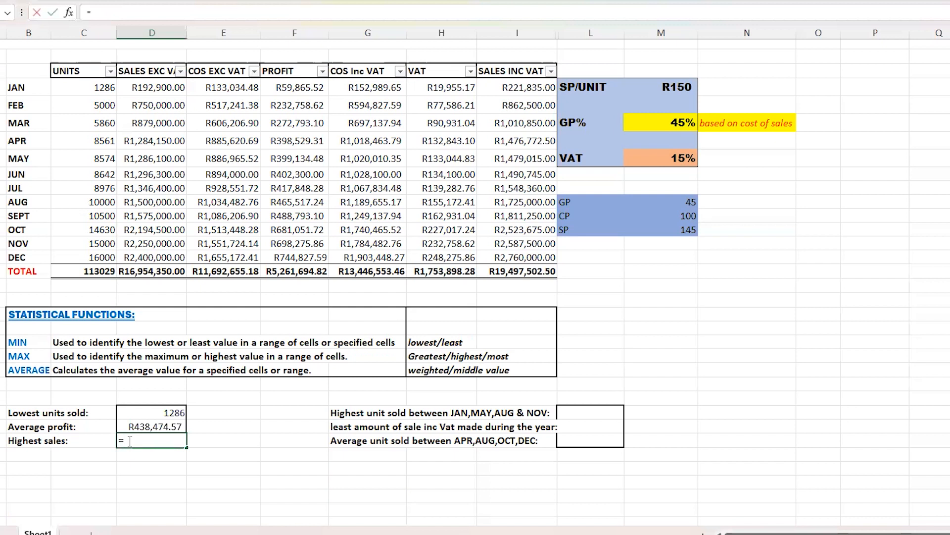
{"action": "type", "text": "max("}
{"action": "left_click", "coordinate": [161, 90]}
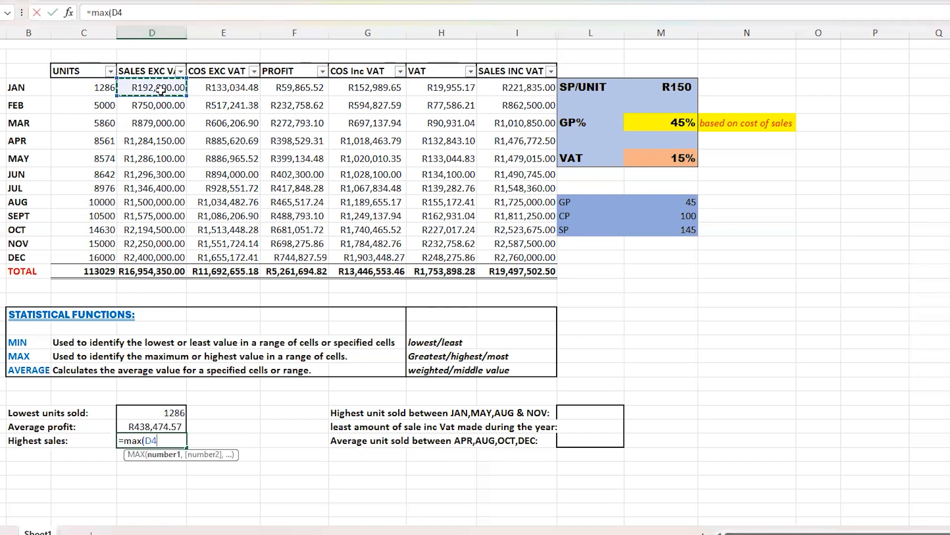
{"action": "type", "text": ":"}
{"action": "left_click", "coordinate": [138, 257]}
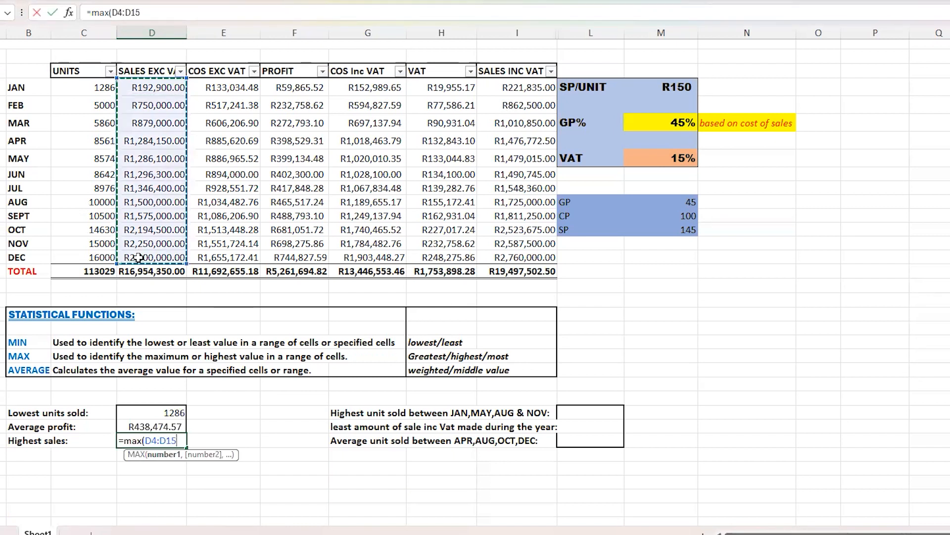
{"action": "type", "text": ")"}
{"action": "key", "text": "Return"}
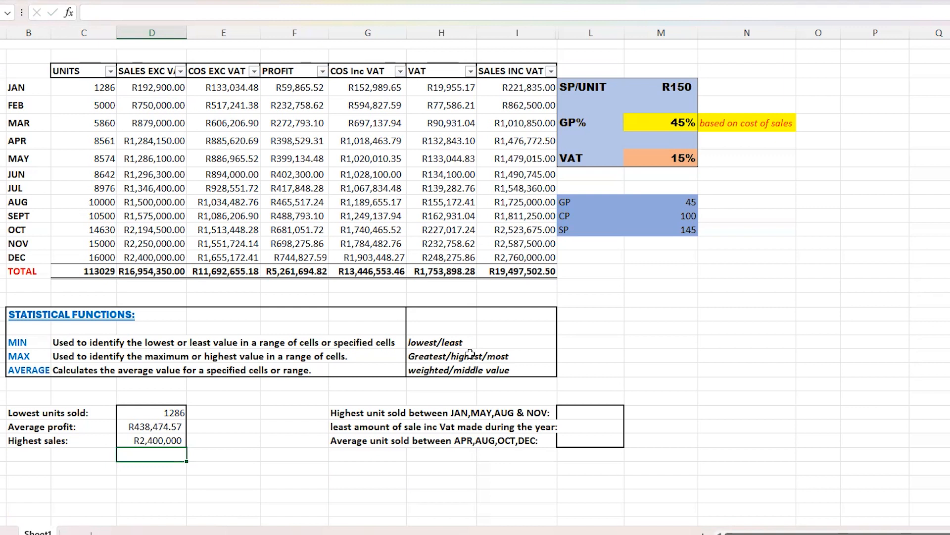
{"action": "left_click", "coordinate": [173, 258]}
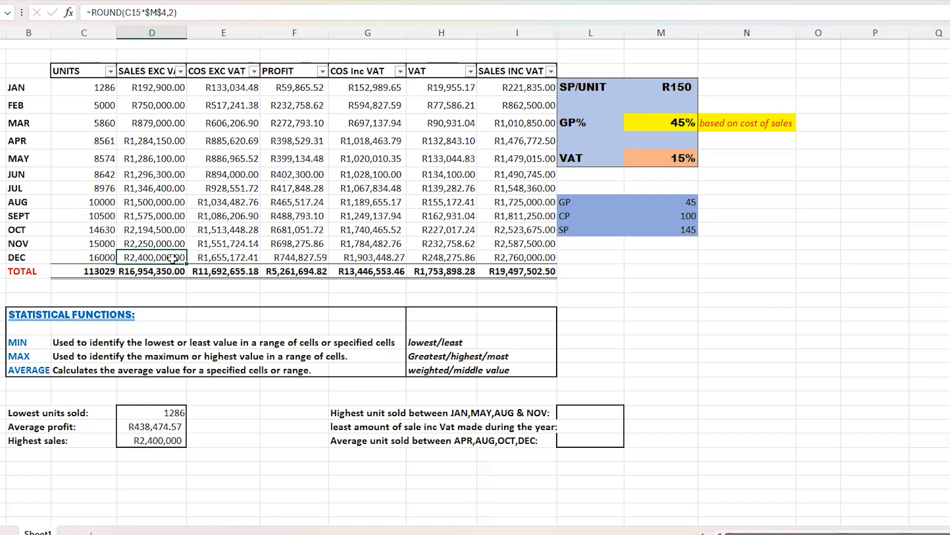
Step: Colour the word "unit" red in the label "Highest unit sold between JAN,MAY,AUG & NOV:"
{"action": "left_click", "coordinate": [597, 419]}
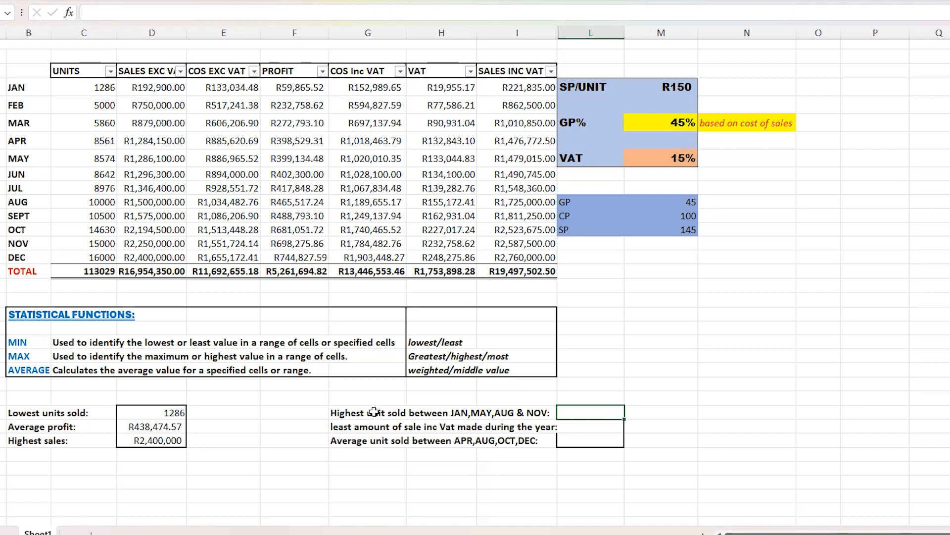
{"action": "double_click", "coordinate": [357, 414]}
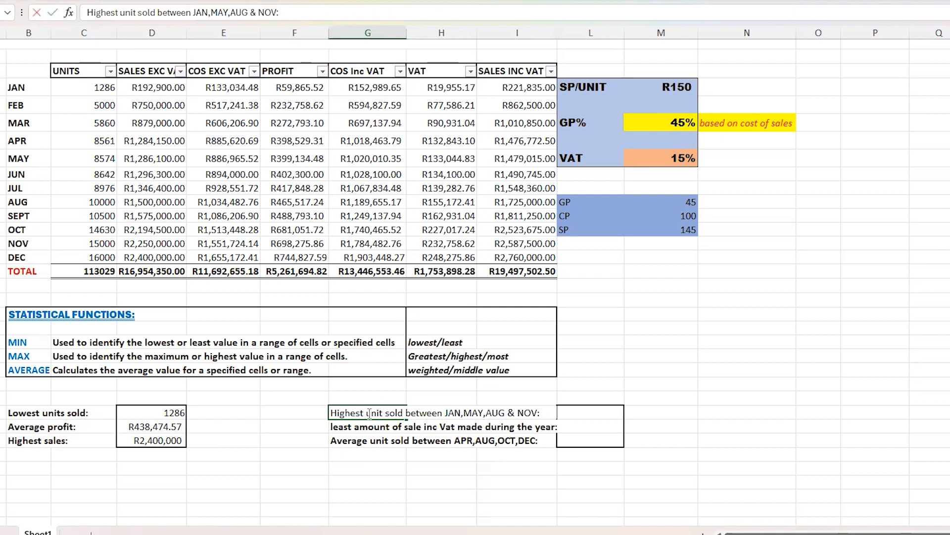
{"action": "double_click", "coordinate": [372, 412]}
{"action": "left_click", "coordinate": [193, 1]}
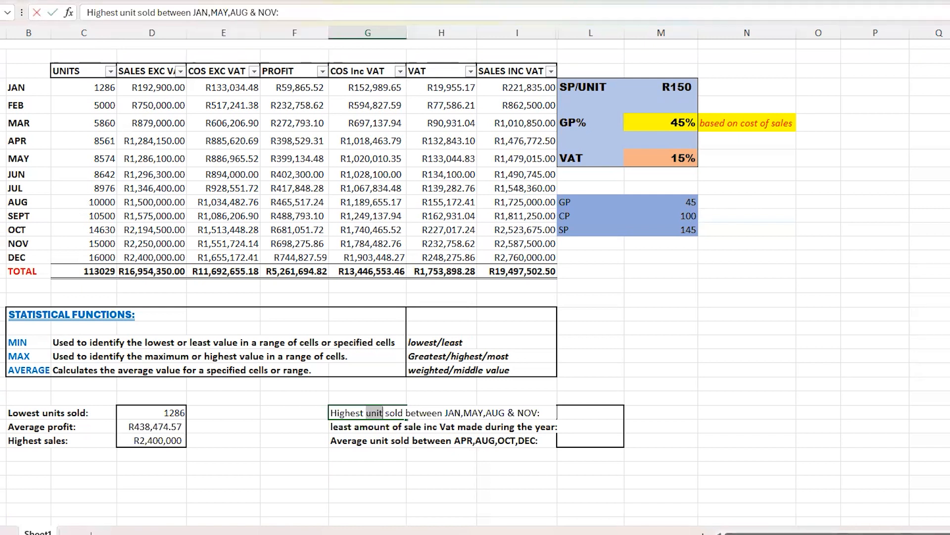
{"action": "left_click", "coordinate": [704, 377]}
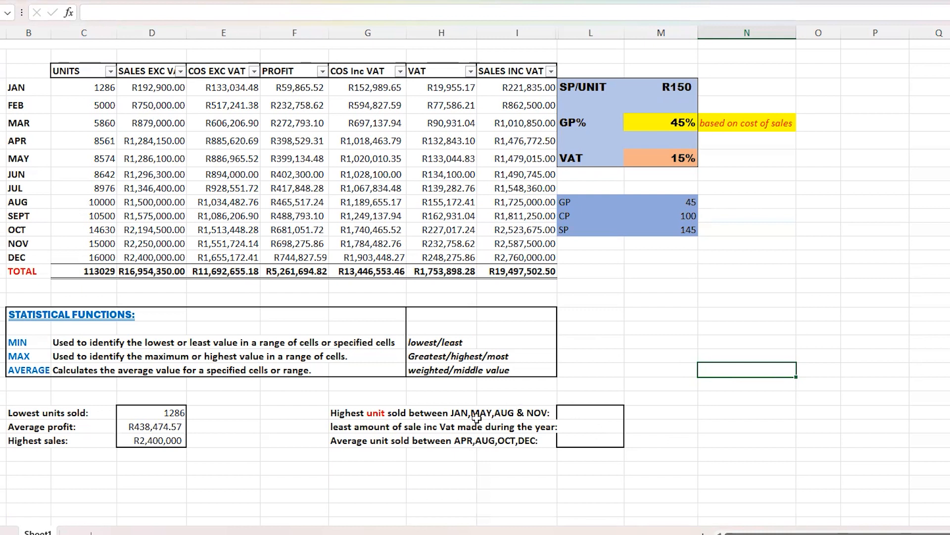
Step: Calculate the highest units sold between JAN, MAY, AUG and NOV in its answer cell with =max(C4,C8,C11,C14)
{"action": "left_click", "coordinate": [572, 412]}
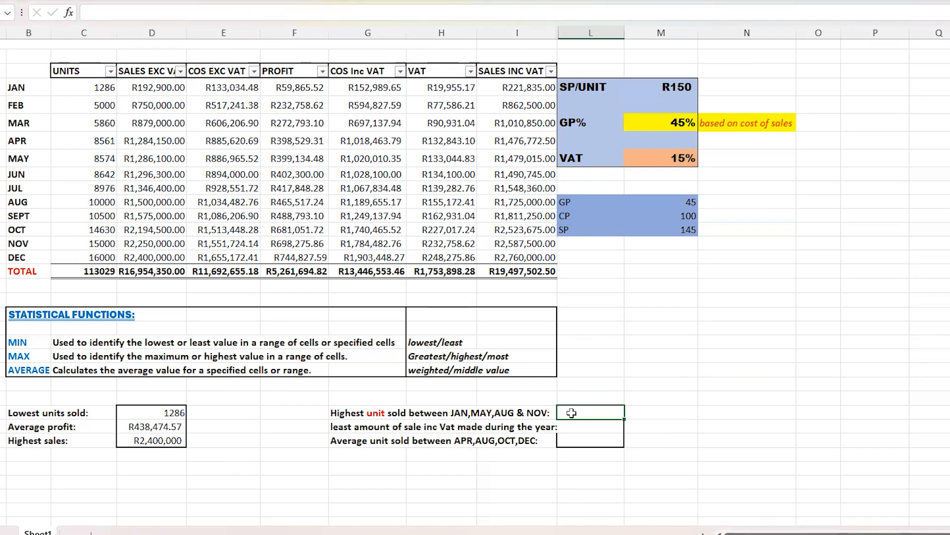
{"action": "type", "text": "=max("}
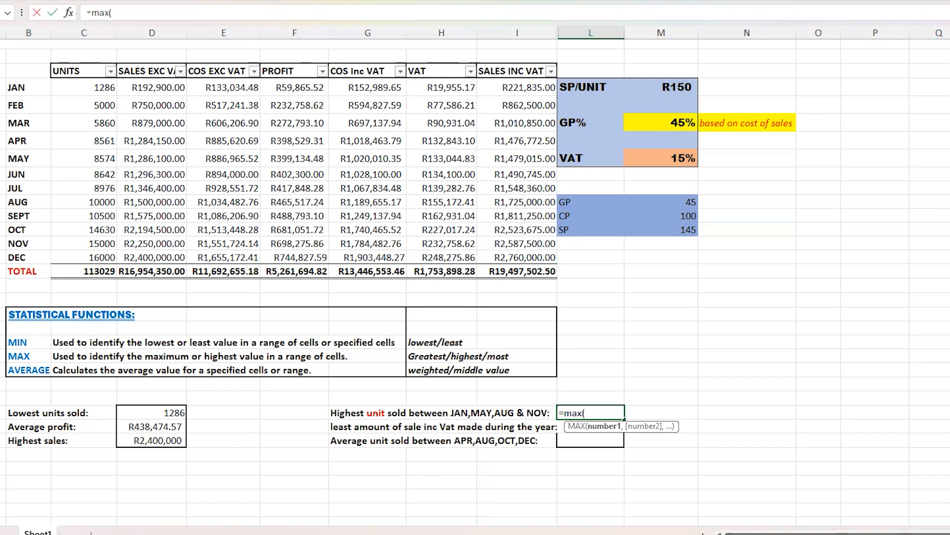
{"action": "left_click", "coordinate": [99, 87]}
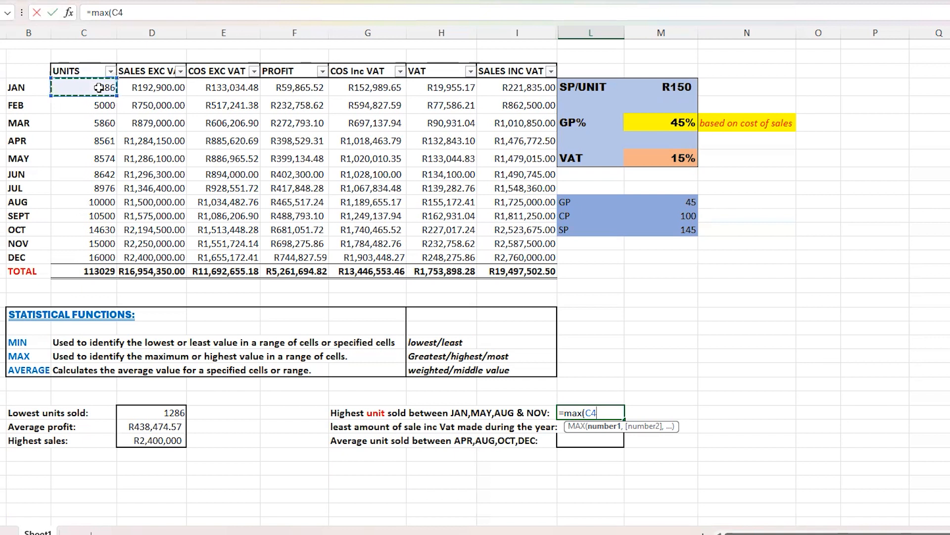
{"action": "type", "text": ","}
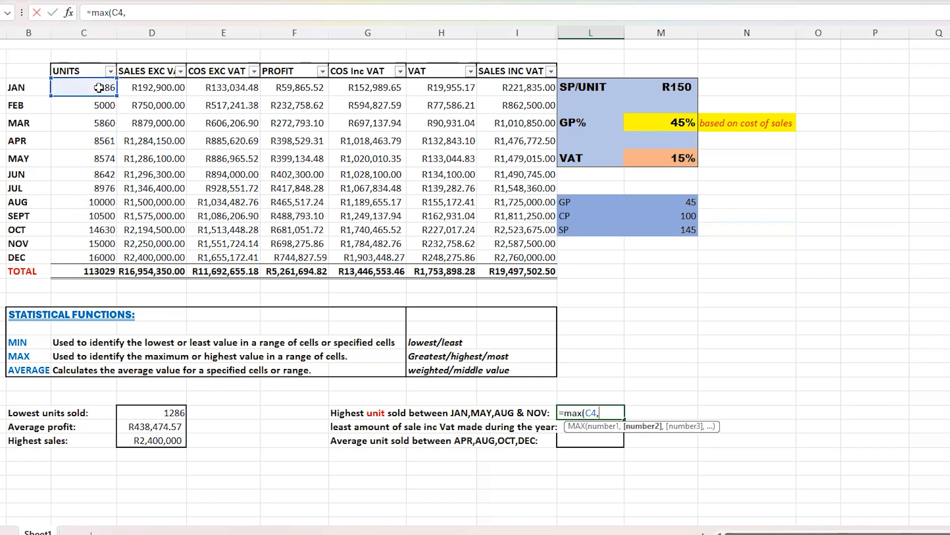
{"action": "left_click", "coordinate": [100, 155]}
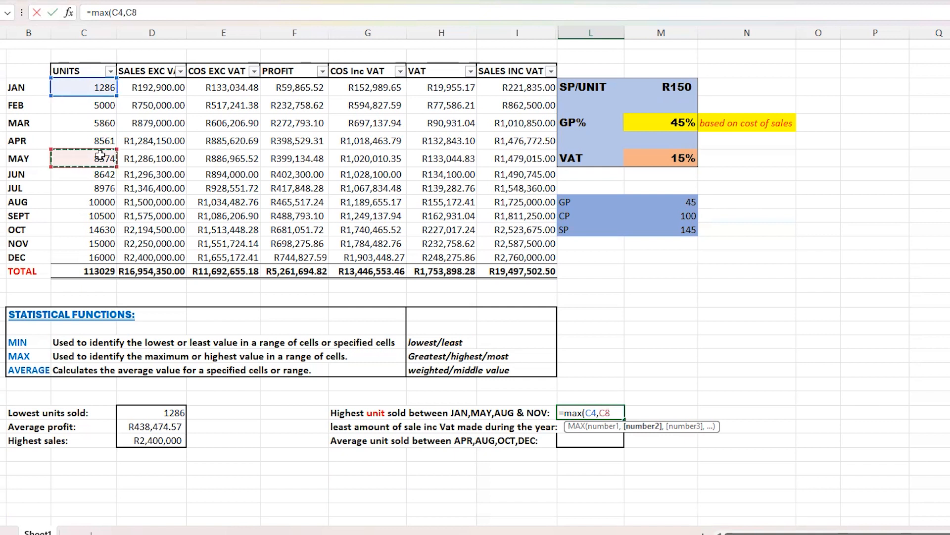
{"action": "type", "text": ","}
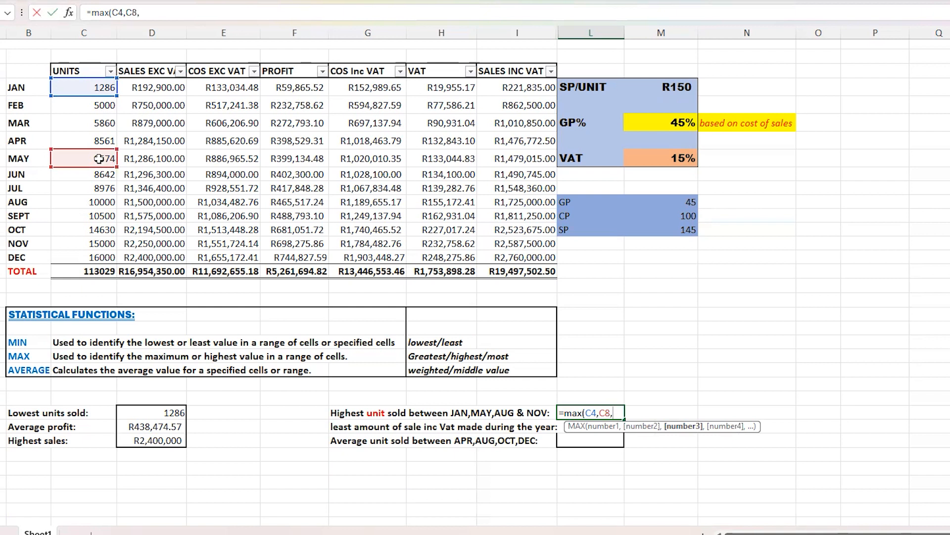
{"action": "left_click", "coordinate": [89, 202]}
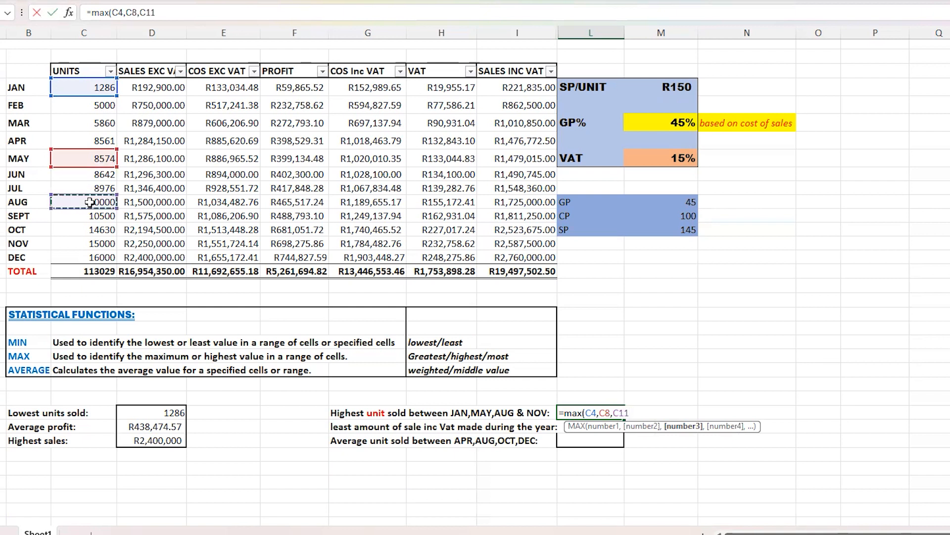
{"action": "type", "text": ","}
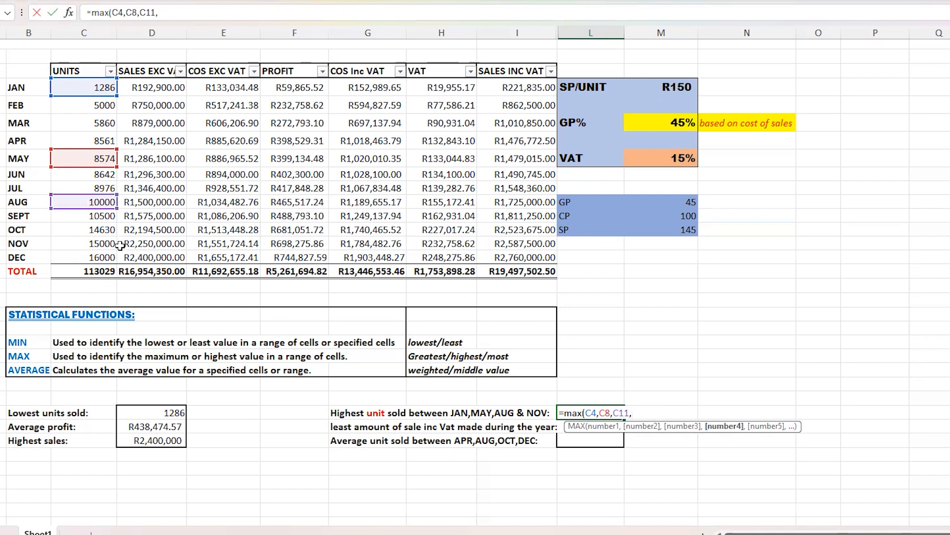
{"action": "left_click", "coordinate": [102, 243]}
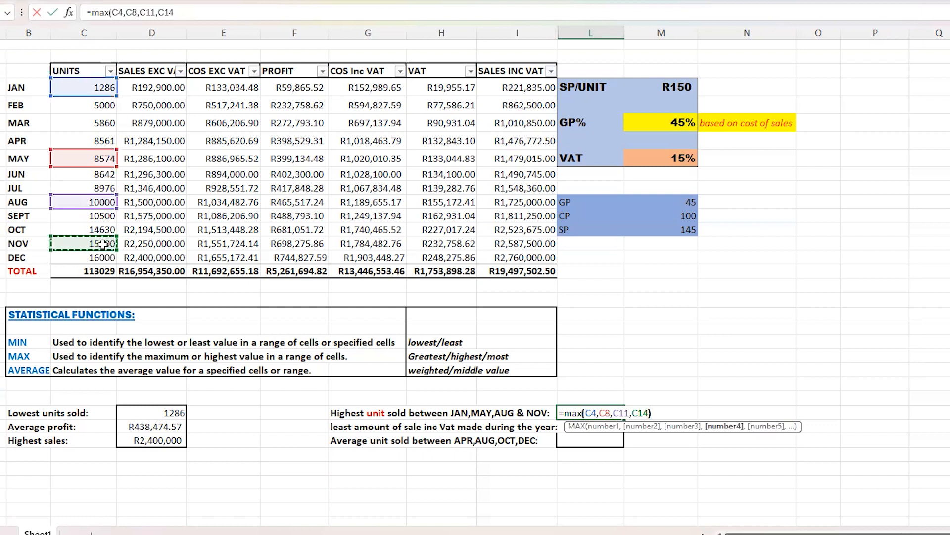
{"action": "type", "text": ")"}
{"action": "key", "text": "Return"}
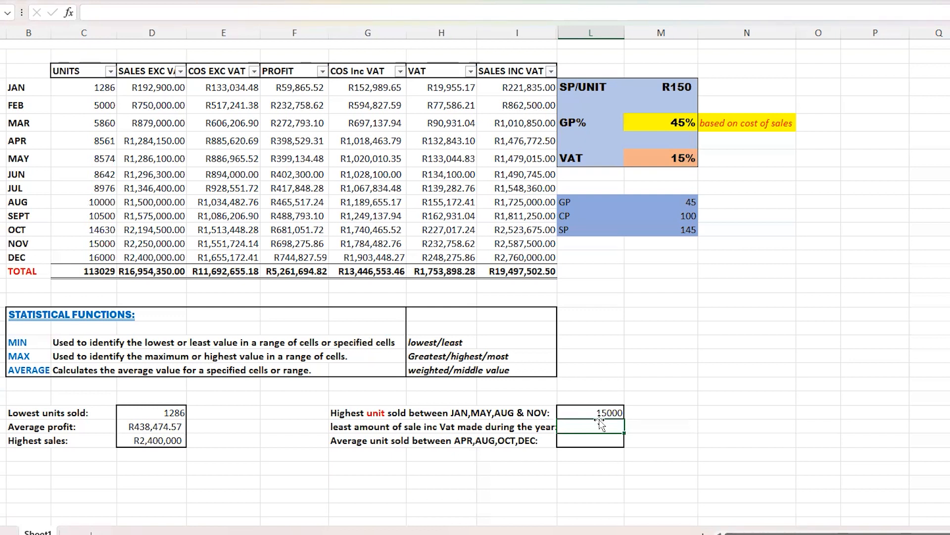
Step: Calculate the least sales amount including VAT for the year in its answer cell with =min(I4:I15)
{"action": "type", "text": "=min("}
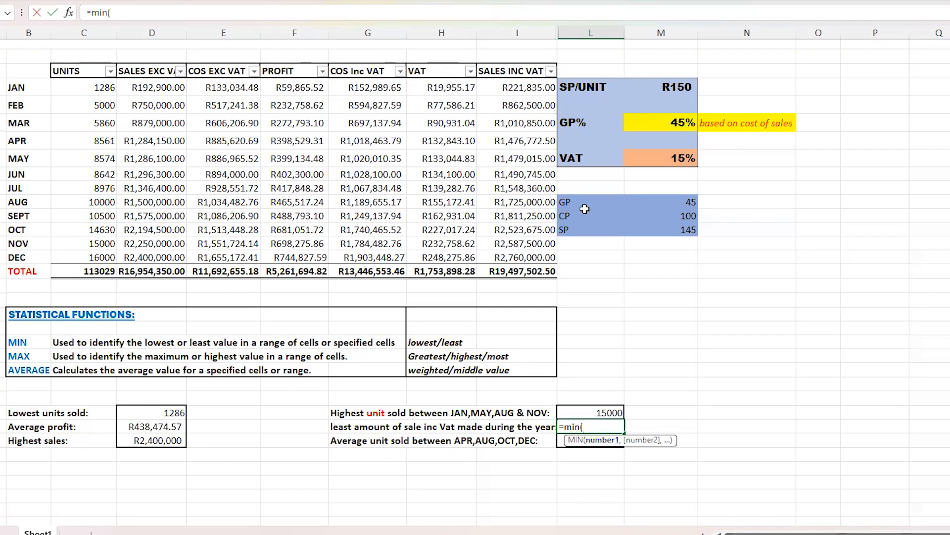
{"action": "left_click", "coordinate": [520, 88]}
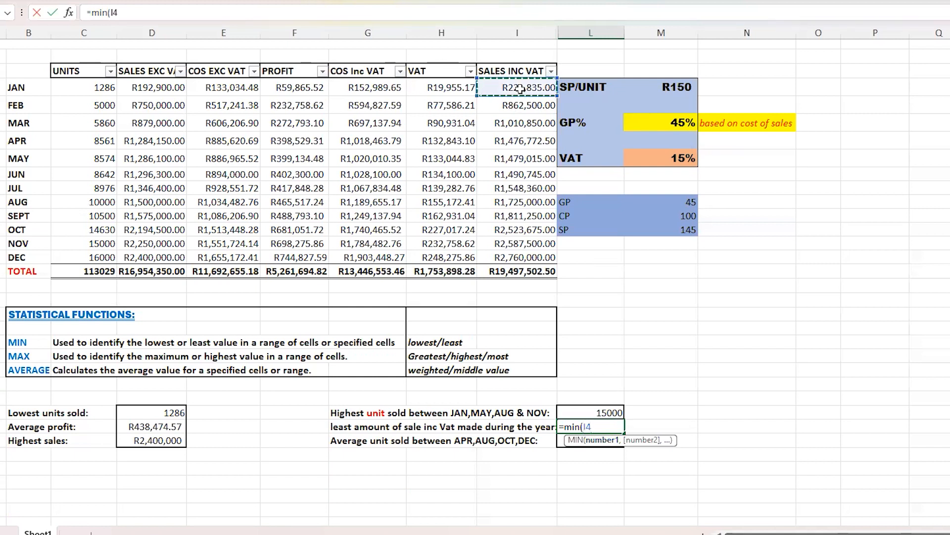
{"action": "left_click", "coordinate": [520, 89]}
{"action": "left_click", "coordinate": [507, 259]}
{"action": "type", "text": ")"}
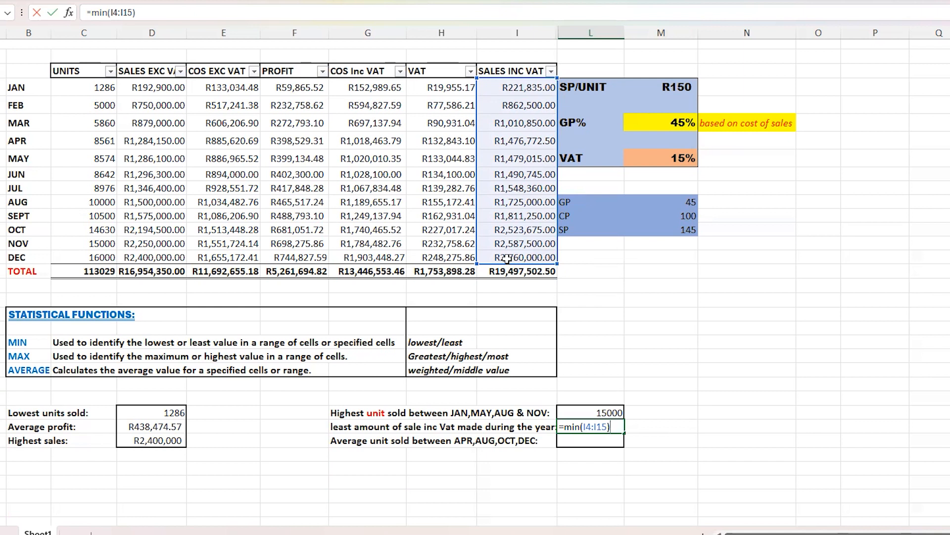
{"action": "key", "text": "Return"}
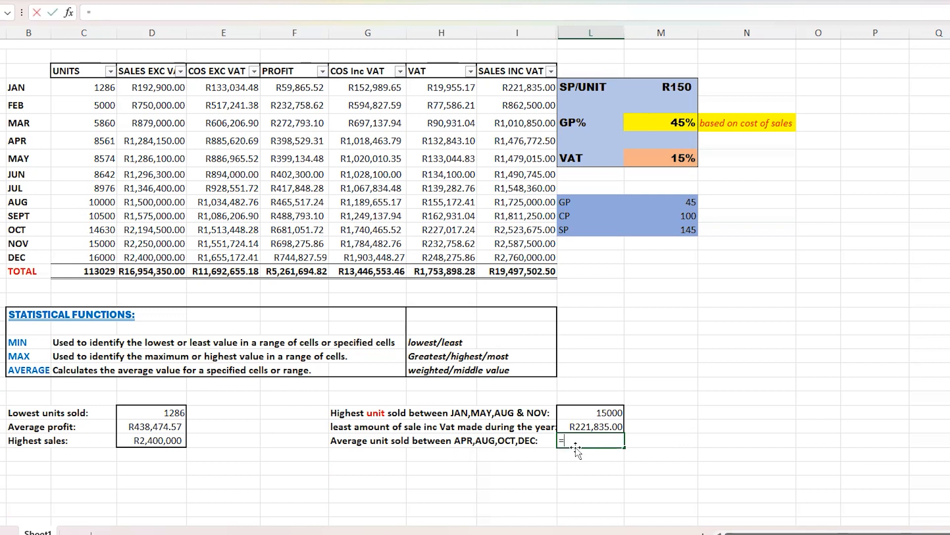
Step: Calculate the average units sold between APR, AUG, OCT and DEC in its answer cell with =average(C7,C11,C13,C15)
{"action": "type", "text": "average"}
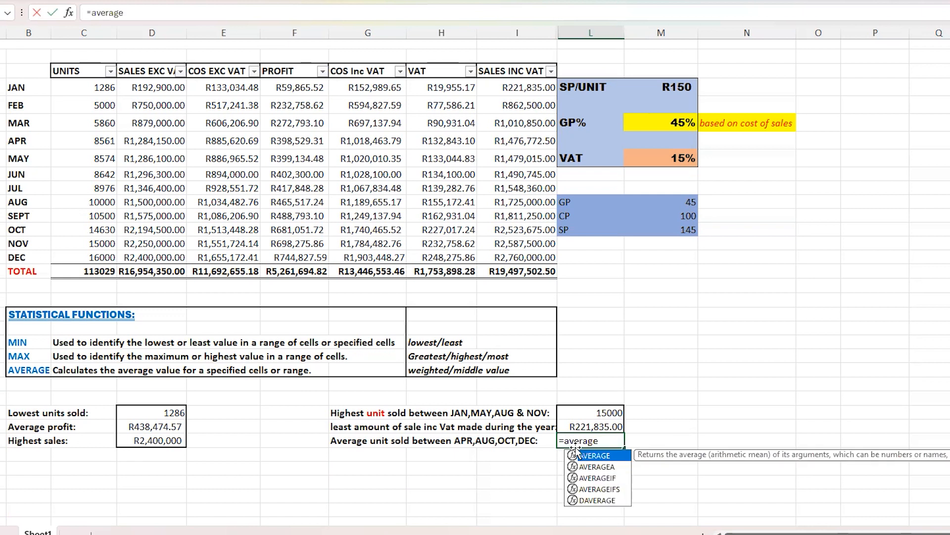
{"action": "type", "text": "("}
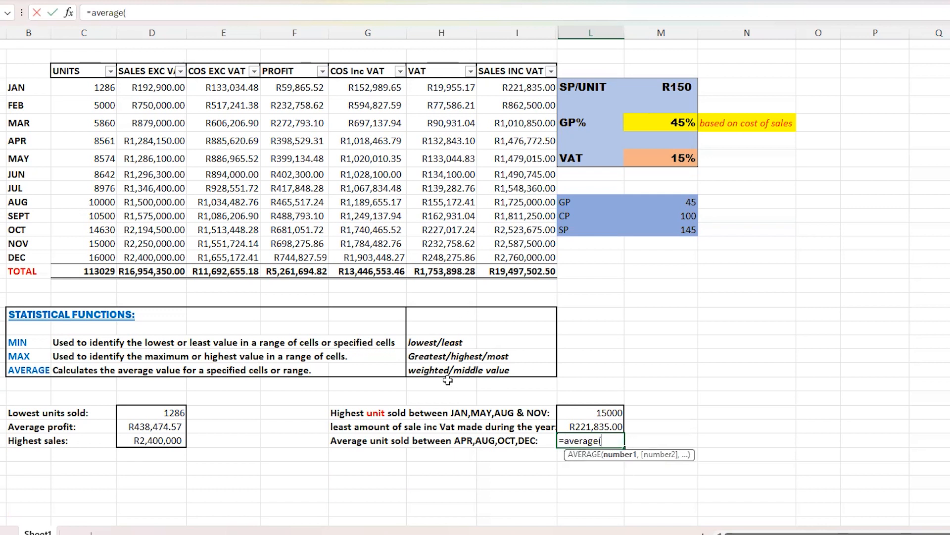
{"action": "left_click", "coordinate": [92, 143]}
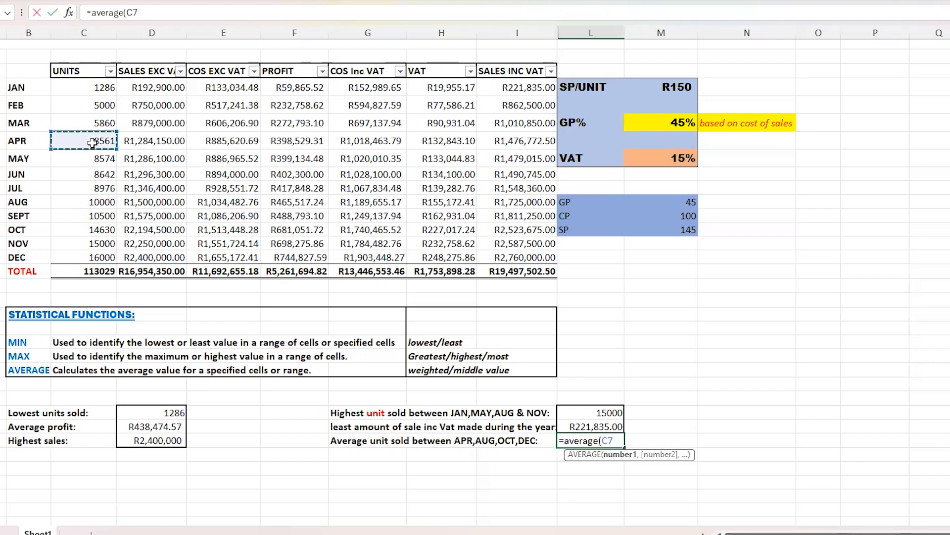
{"action": "type", "text": ","}
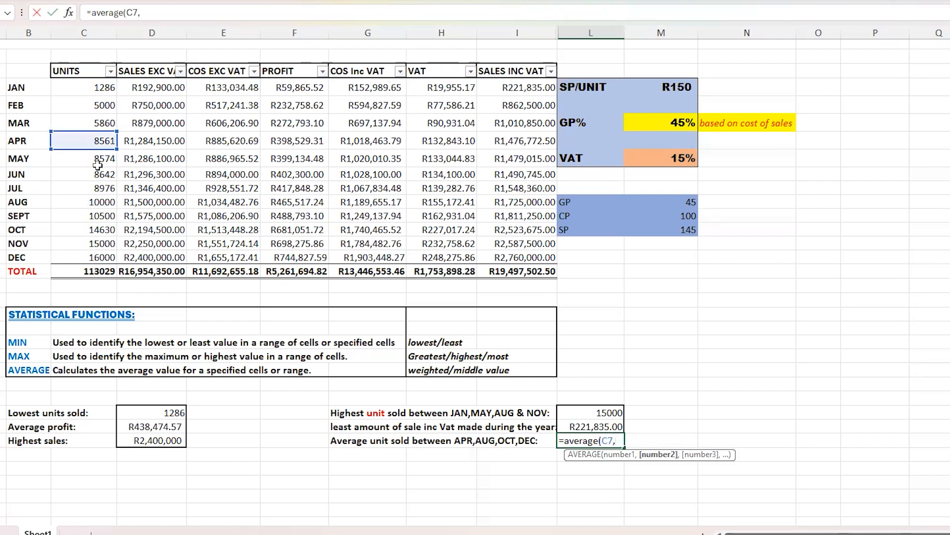
{"action": "left_click", "coordinate": [97, 203]}
{"action": "type", "text": ","}
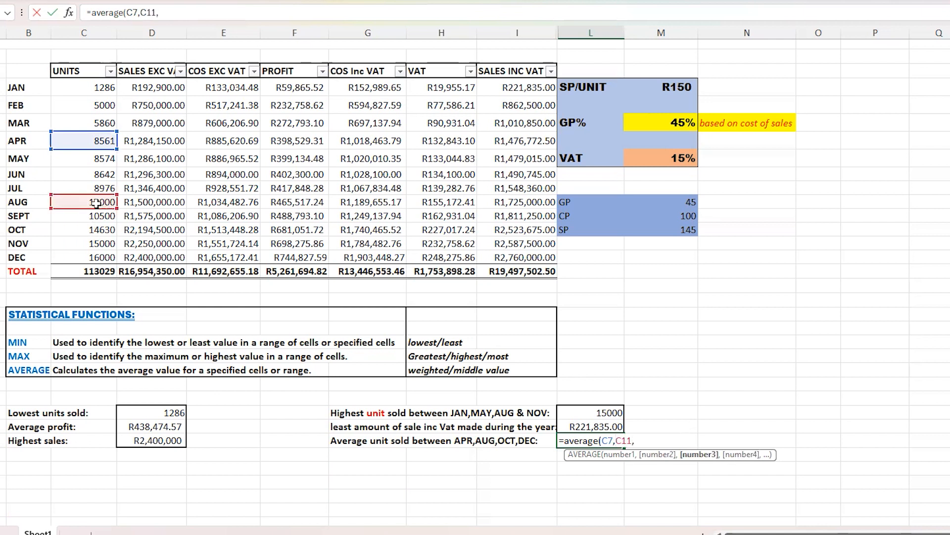
{"action": "left_click", "coordinate": [82, 231]}
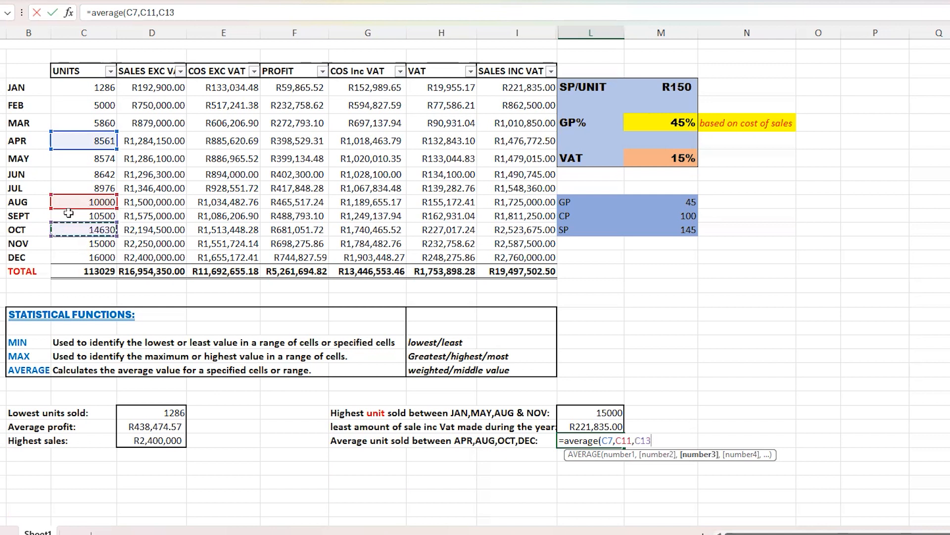
{"action": "type", "text": ","}
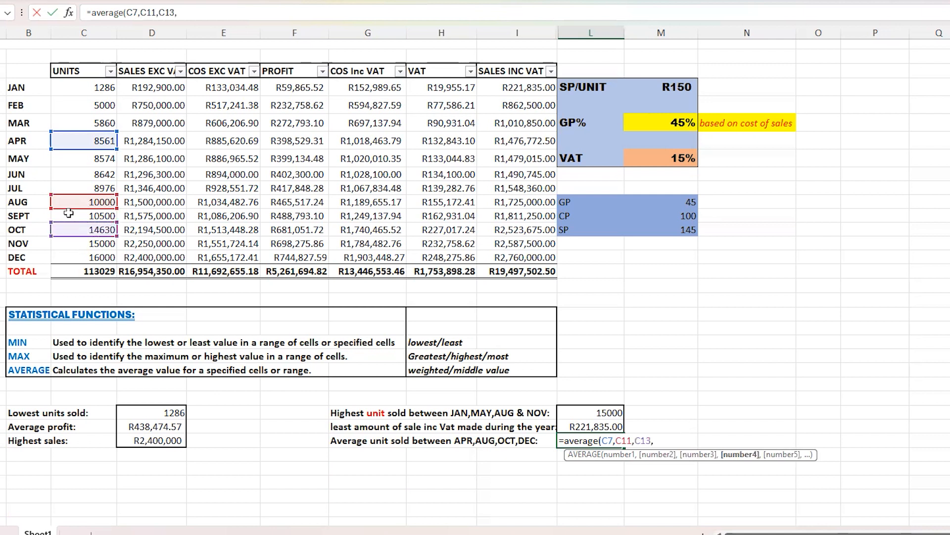
{"action": "left_click", "coordinate": [101, 254]}
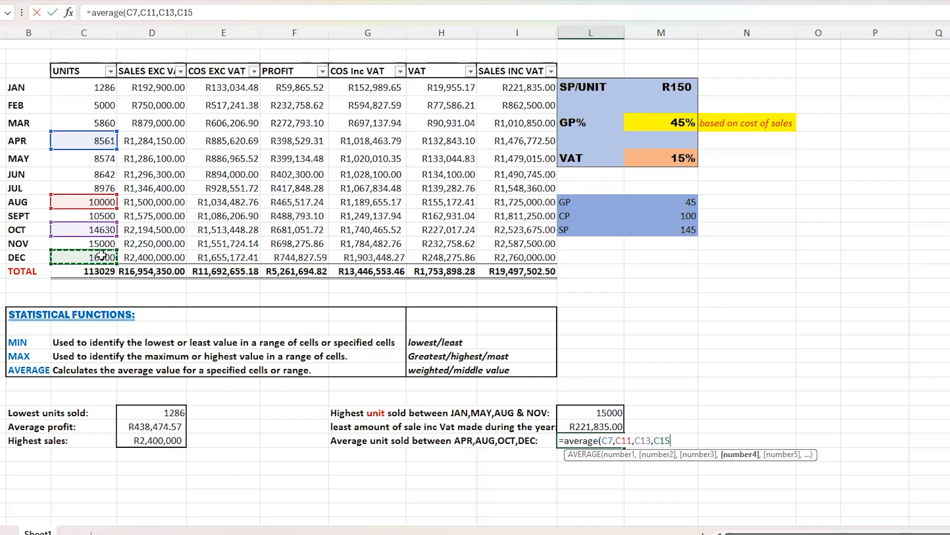
{"action": "type", "text": ")"}
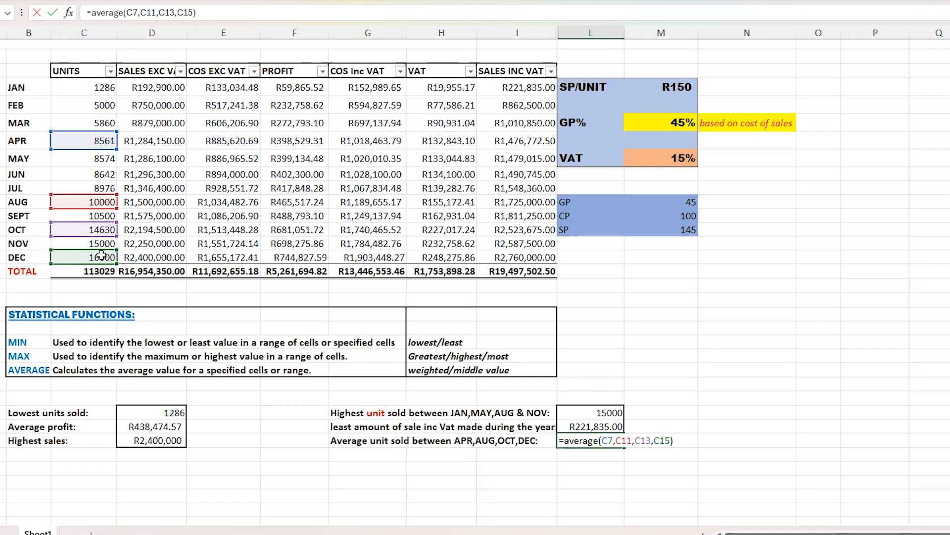
{"action": "key", "text": "Return"}
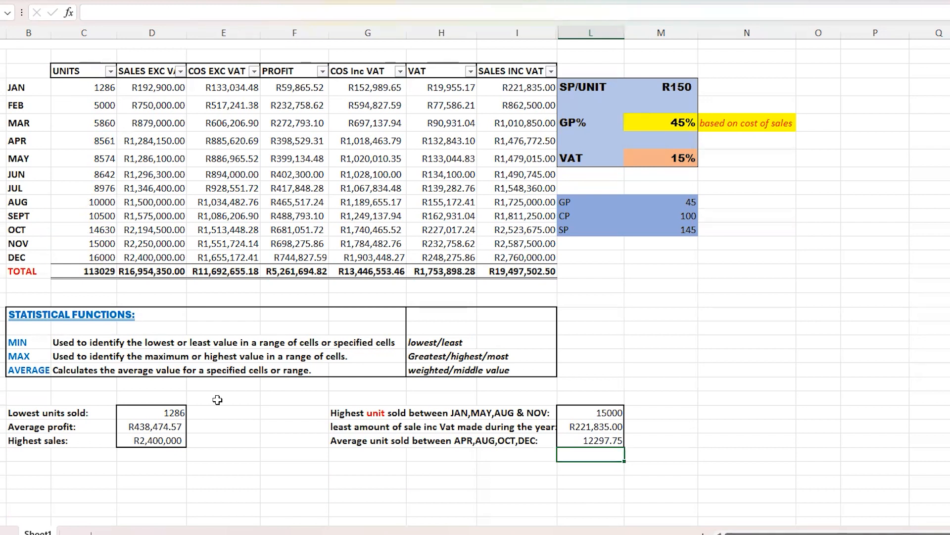
Step: Reduce the displayed decimals of the average units sold between APR, AUG, OCT and DEC to none
{"action": "left_click", "coordinate": [606, 442]}
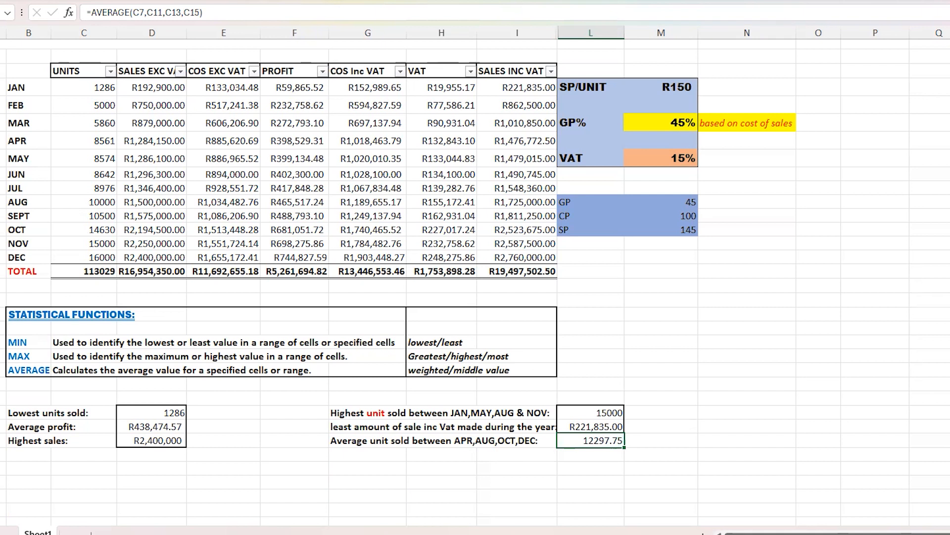
{"action": "left_click", "coordinate": [503, 0]}
{"action": "left_click", "coordinate": [504, 1]}
{"action": "left_click", "coordinate": [811, 442]}
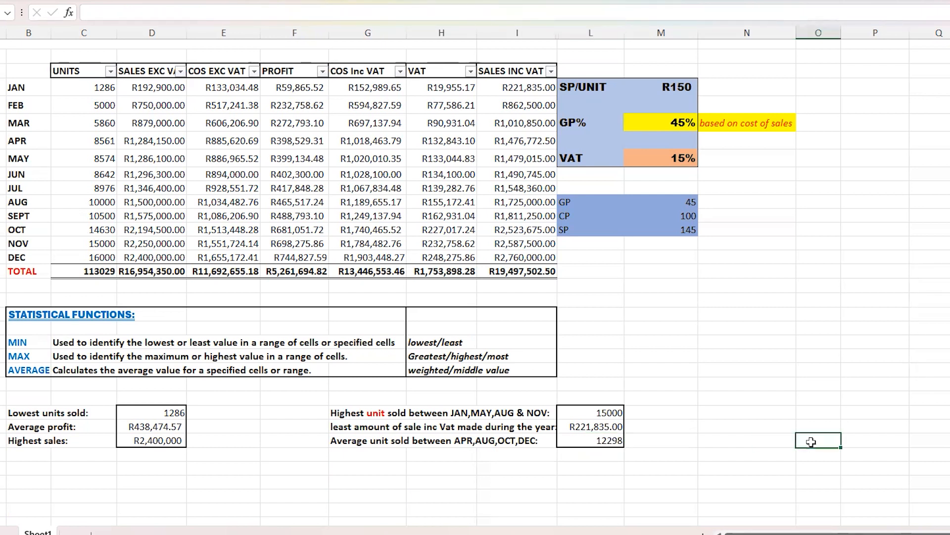